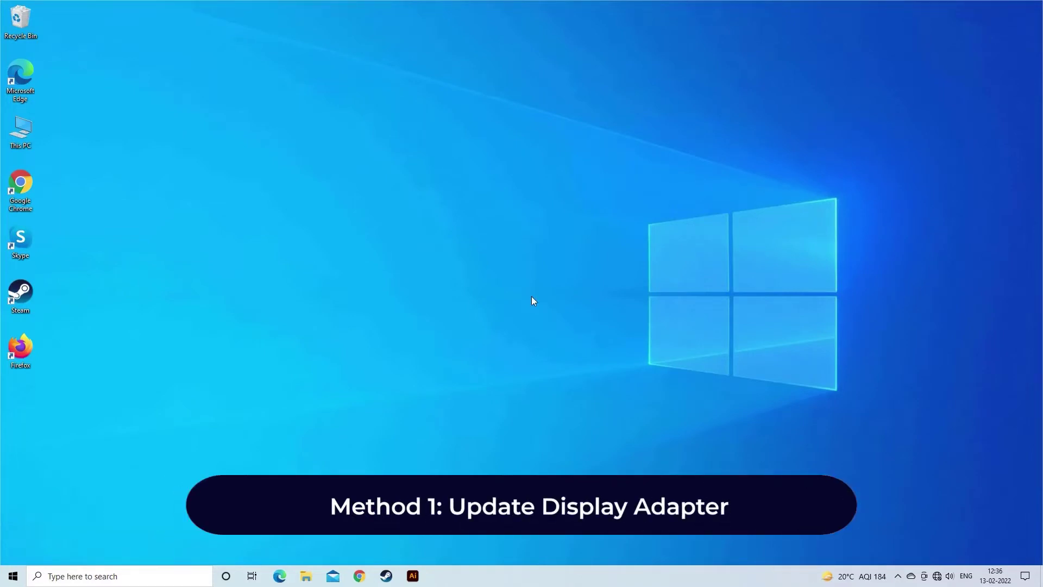
# Step: Open Device Manager by running the command devmgmt.msc
pyautogui.press('super+r')
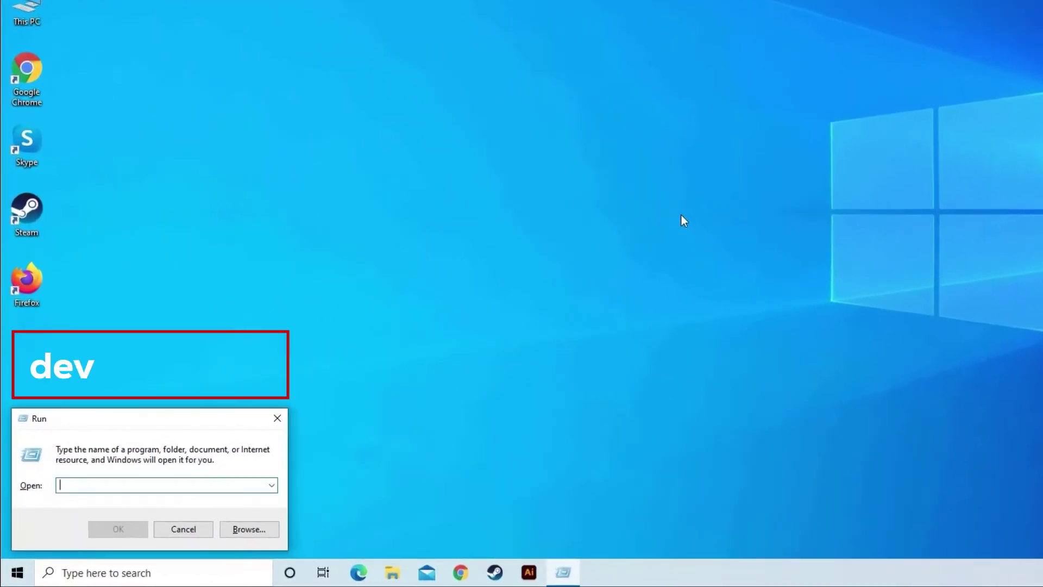
pyautogui.write('de')
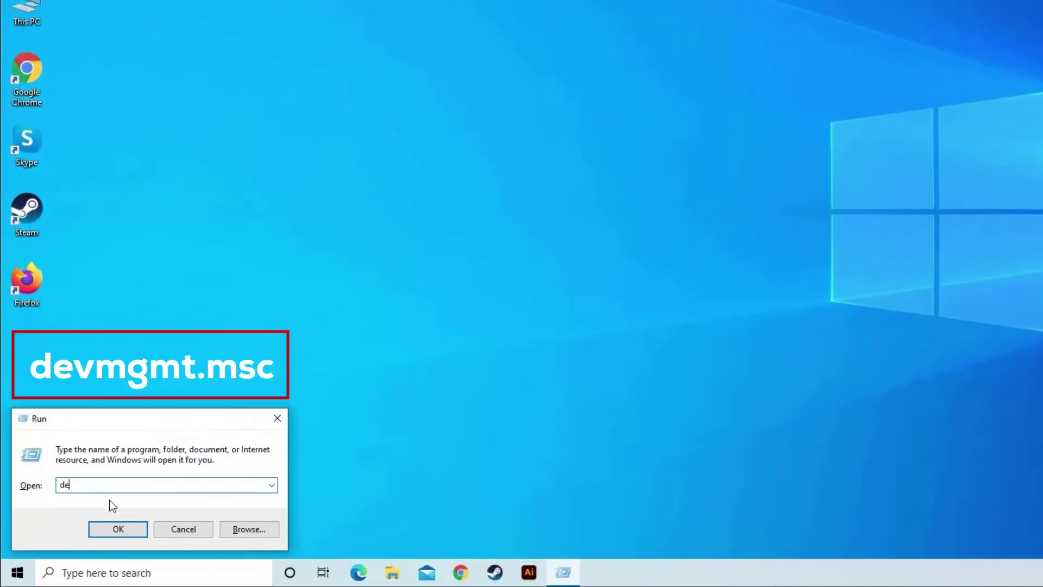
pyautogui.write('vmgmt.msc')
pyautogui.press('Return')
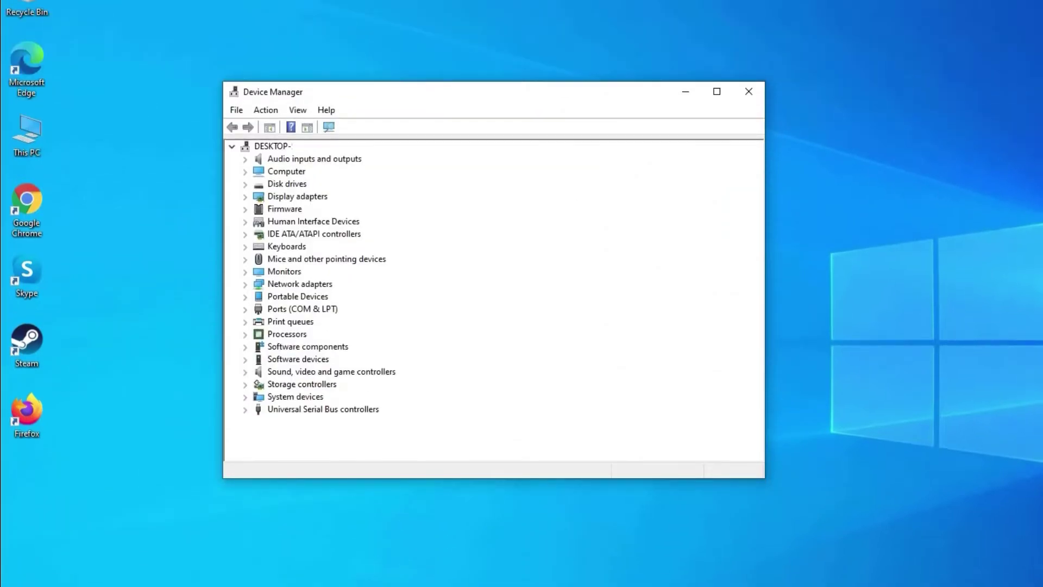
# Step: Update the driver of the NVIDIA GeForce GT 710 display adapter using the automatic driver search
pyautogui.doubleClick(272, 197)
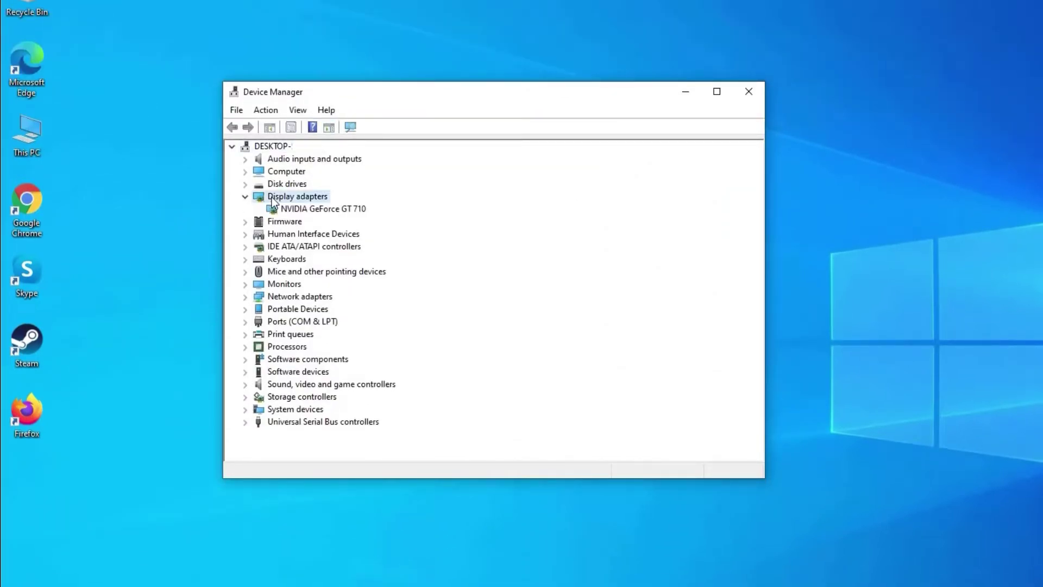
pyautogui.click(312, 208)
pyautogui.rightClick(311, 208)
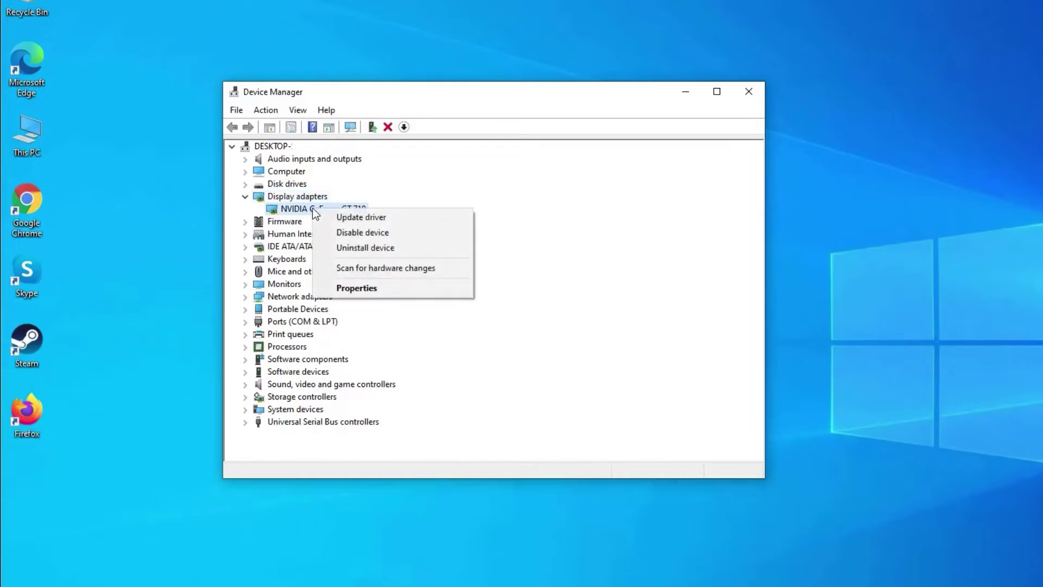
pyautogui.click(370, 218)
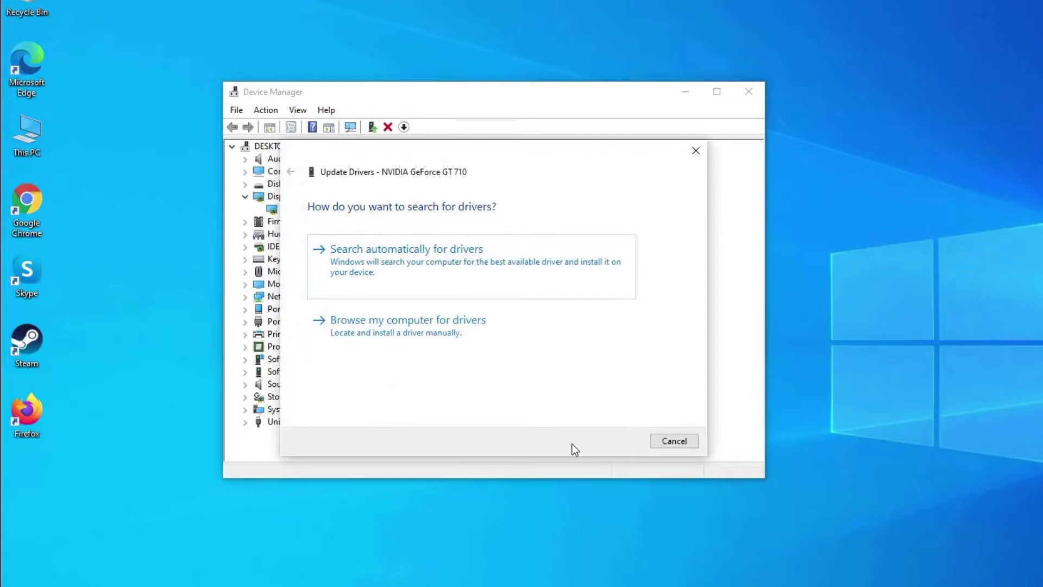
pyautogui.click(432, 258)
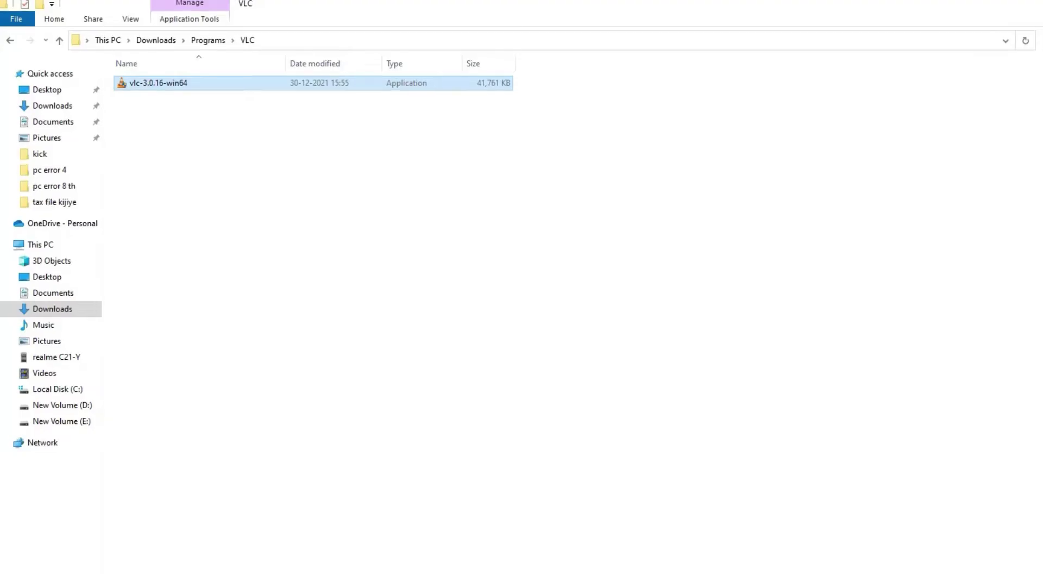
# Step: Run the vlc-3.0.16-win64 installer and play video c from the video folder on New Volume (D:) in VLC media player
pyautogui.doubleClick(245, 82)
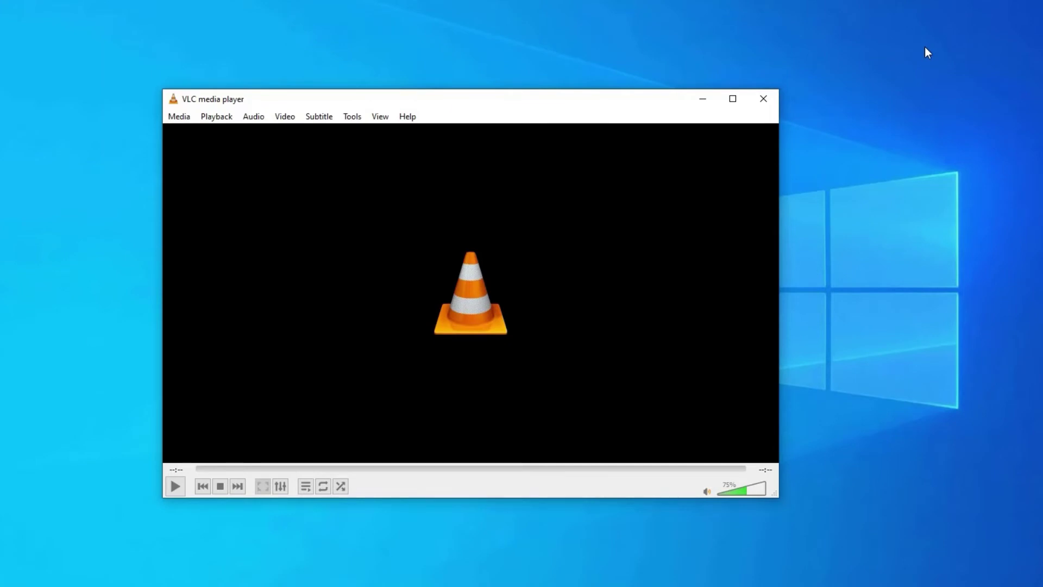
pyautogui.click(180, 117)
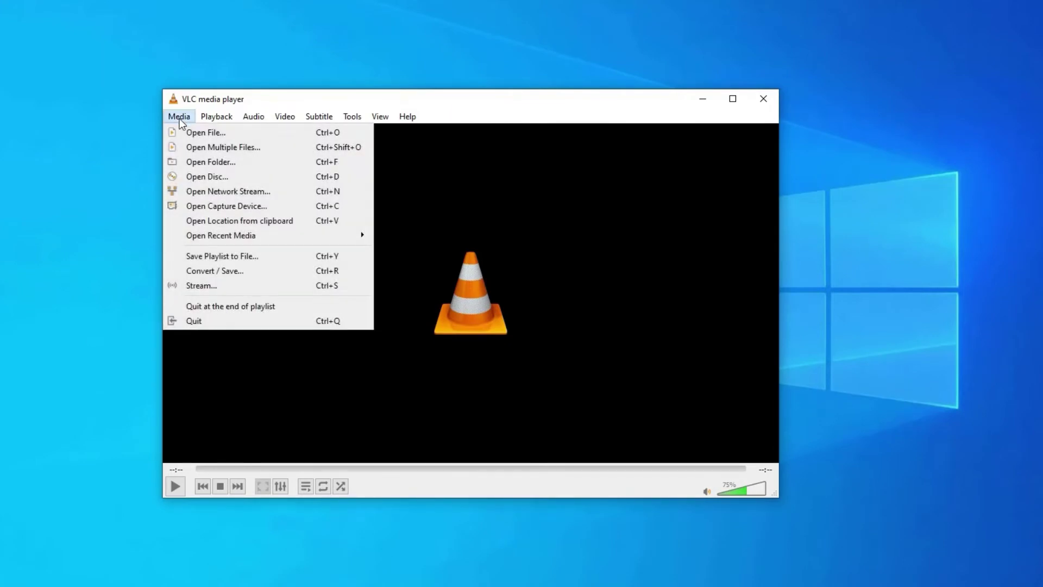
pyautogui.click(187, 132)
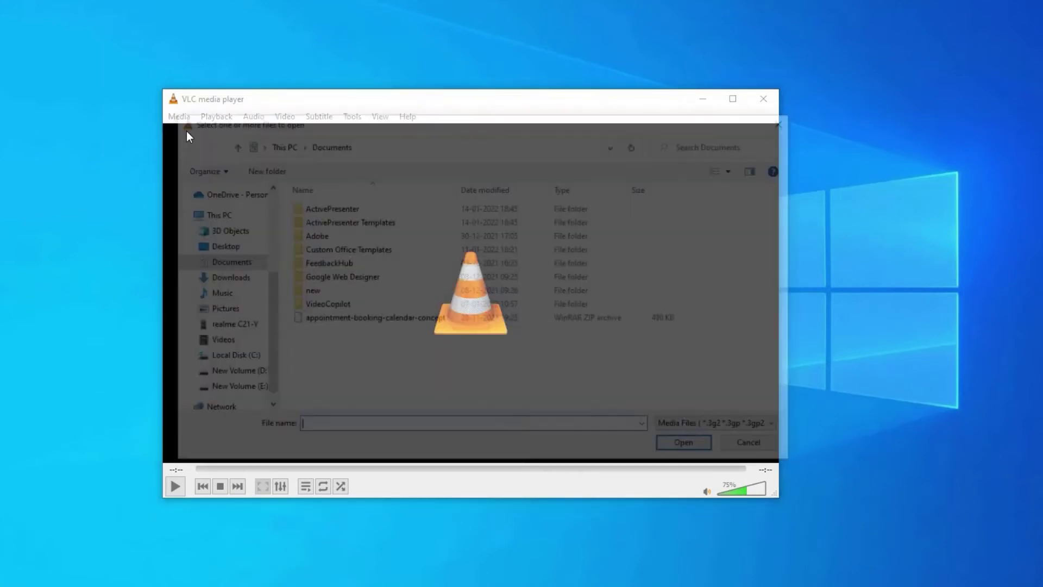
pyautogui.click(228, 373)
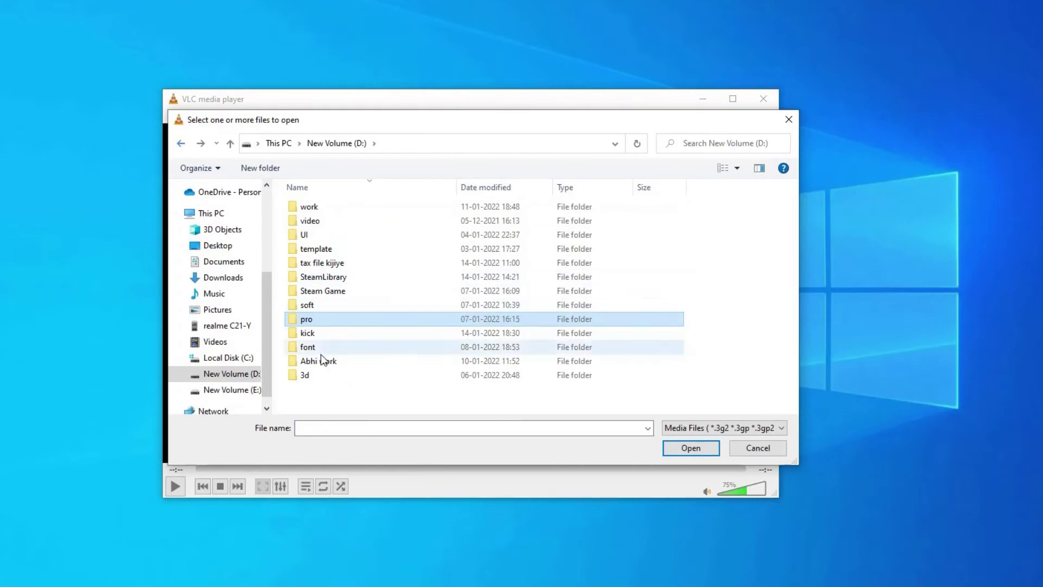
pyautogui.doubleClick(314, 222)
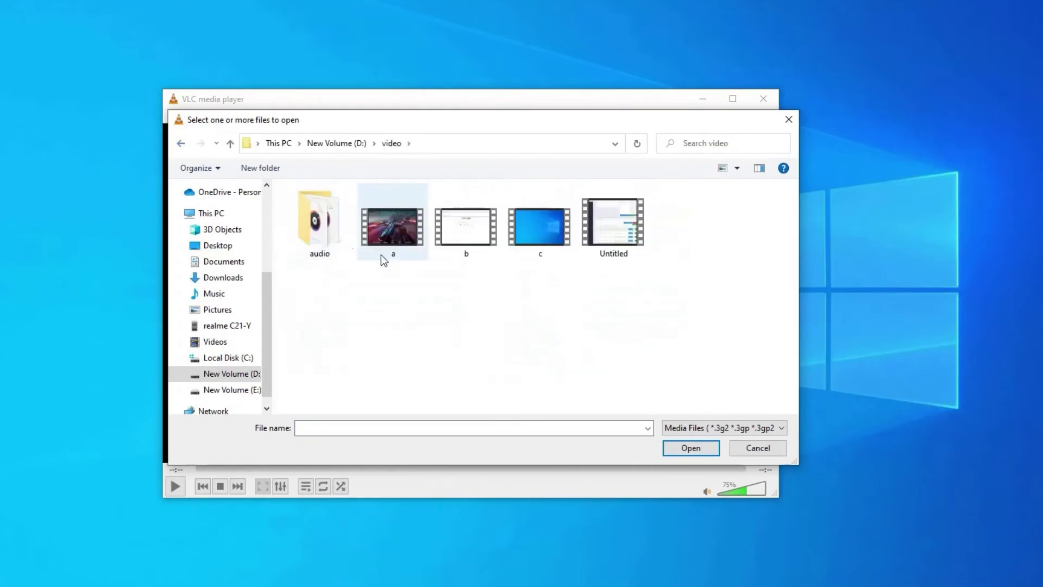
pyautogui.doubleClick(539, 233)
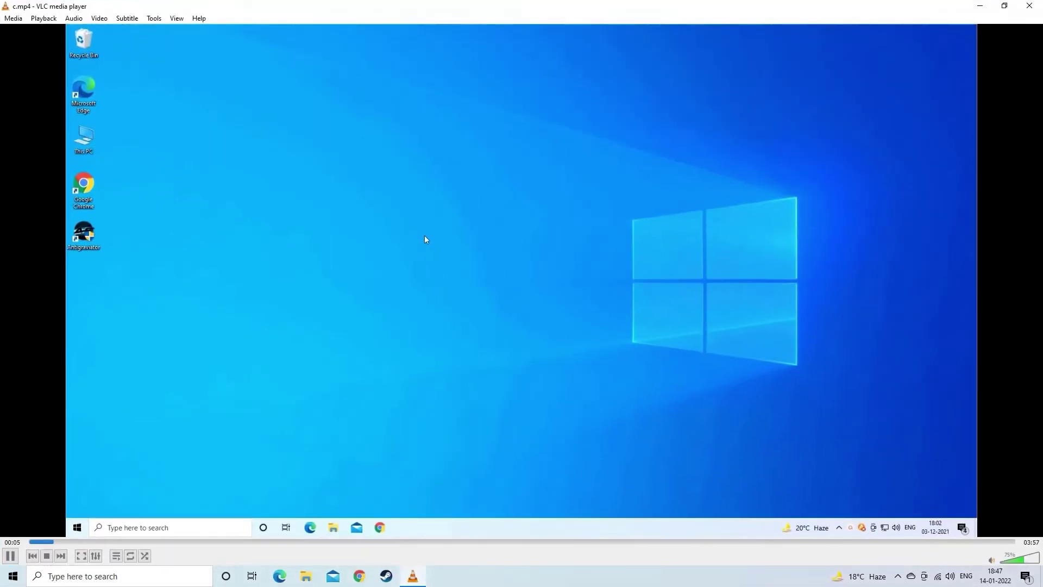
pyautogui.click(1004, 5)
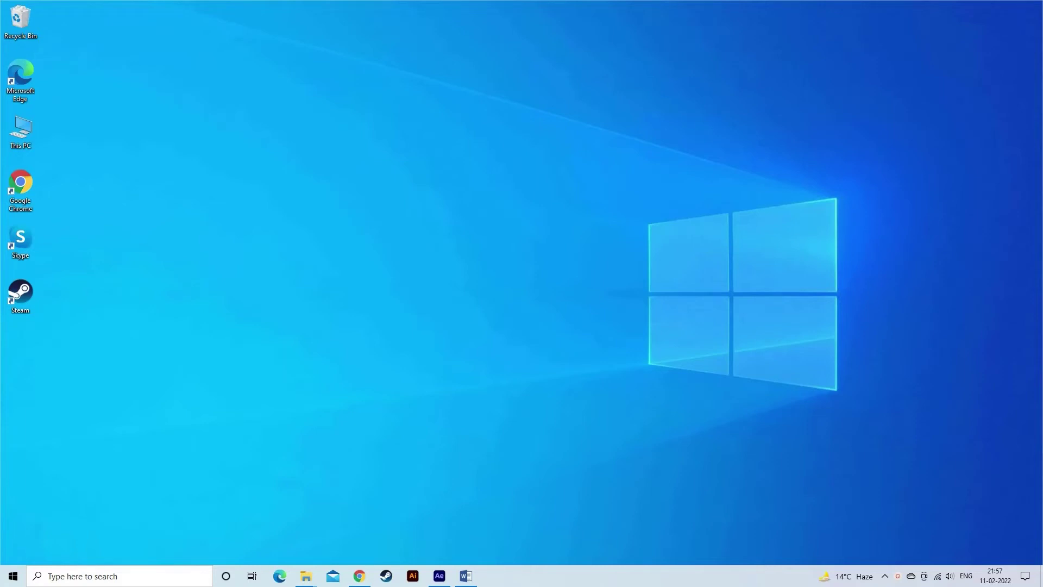
# Step: Check for Windows updates under Update & Security in Windows Settings
pyautogui.press('super+i')
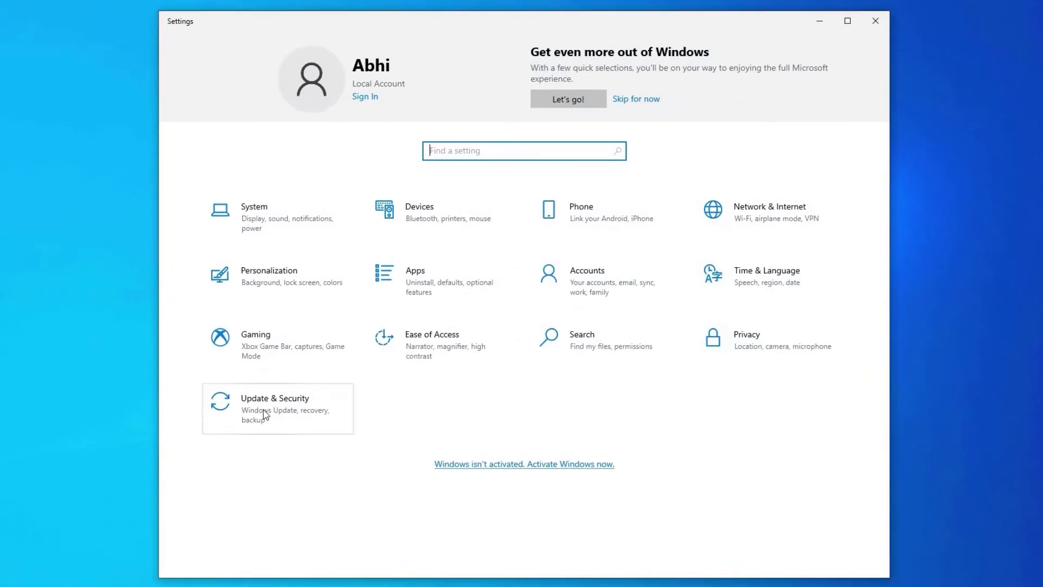
pyautogui.click(264, 414)
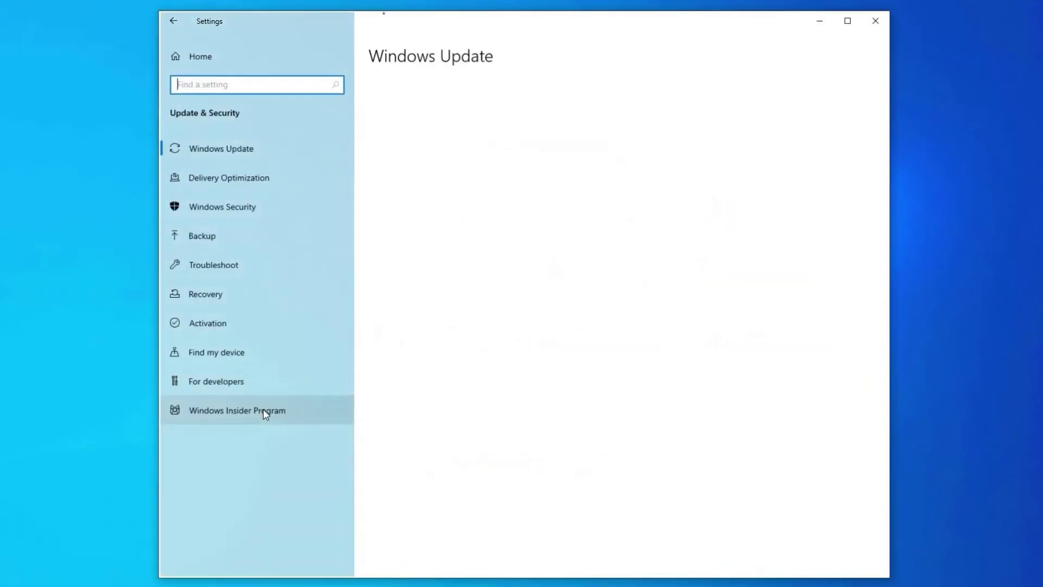
pyautogui.click(431, 139)
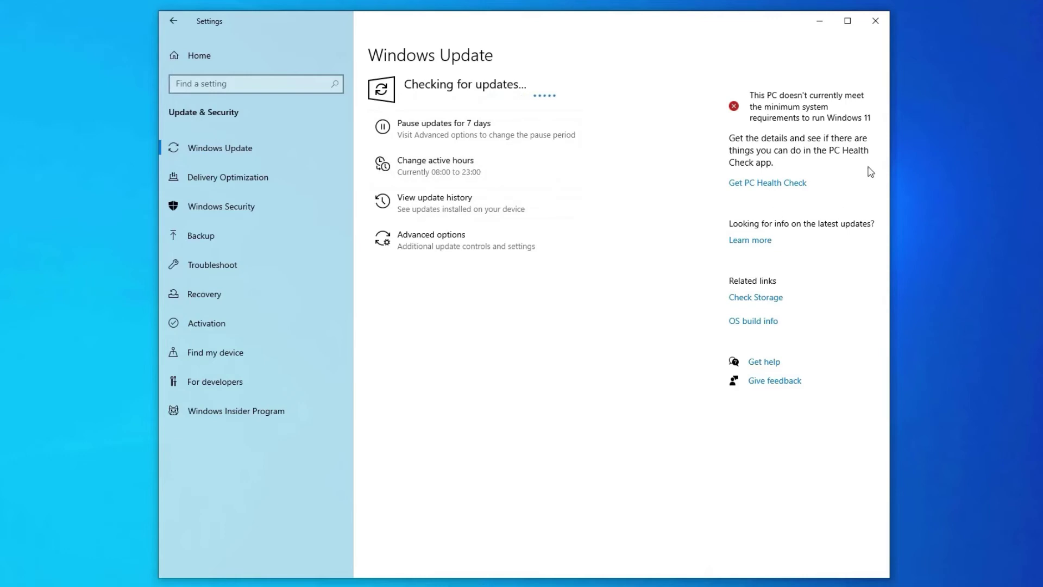
pyautogui.click(860, 32)
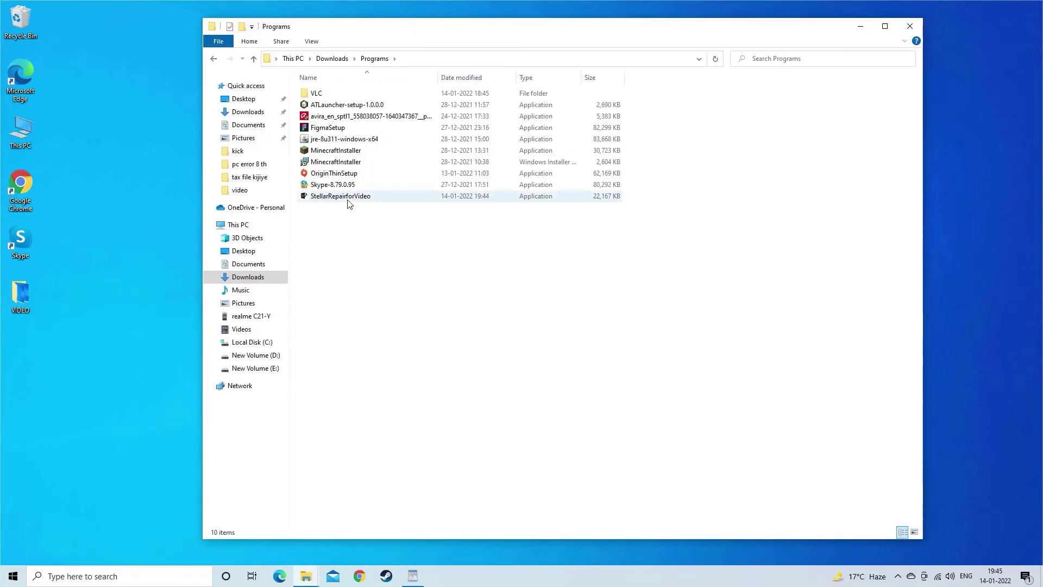
# Step: Install Stellar Repair for Video from the StellarRepairforVideo installer, accepting the license, the default folder and a desktop icon
pyautogui.doubleClick(350, 204)
pyautogui.click(532, 312)
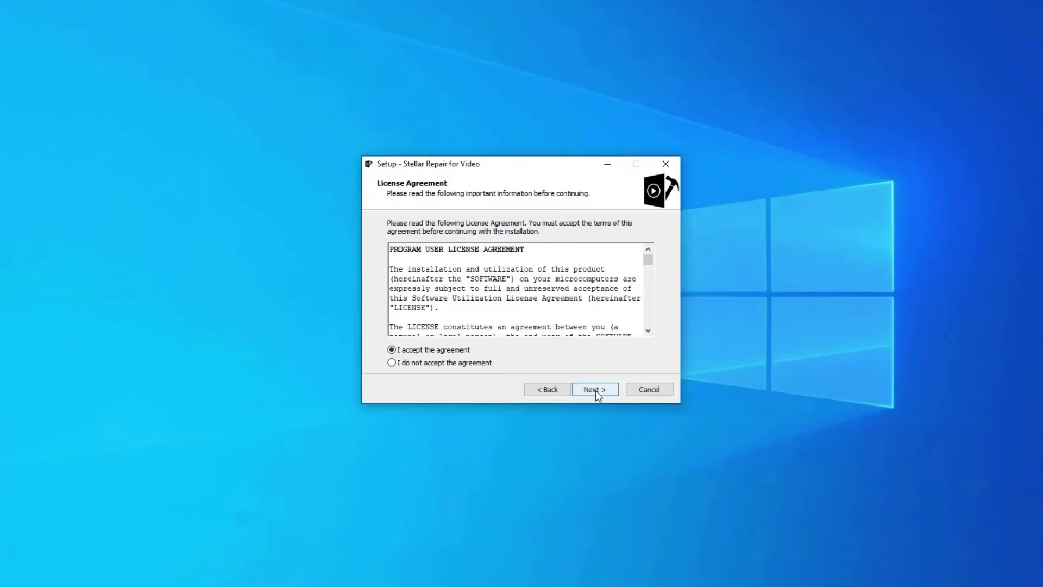
pyautogui.click(596, 390)
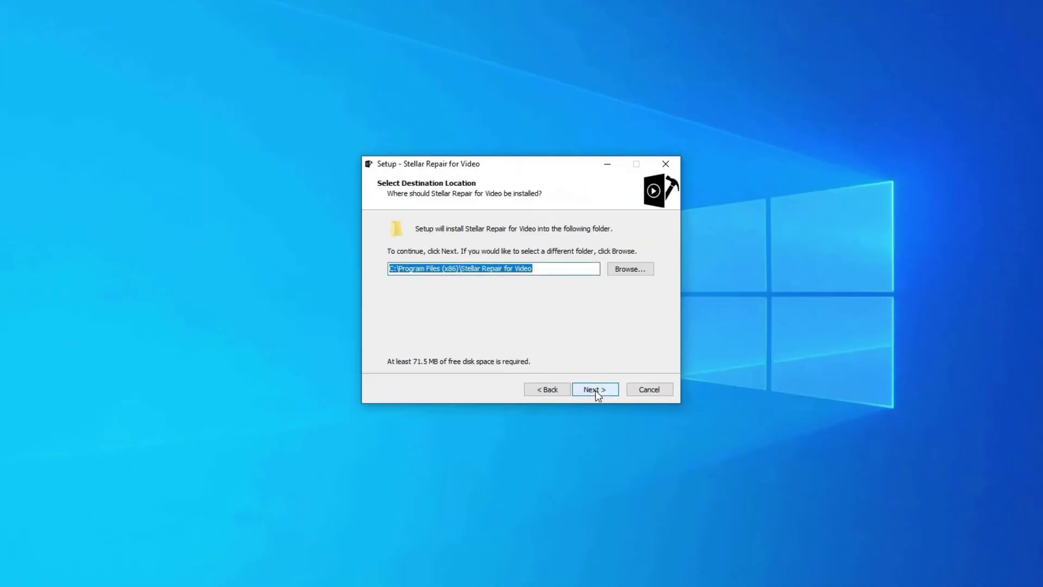
pyautogui.click(595, 390)
pyautogui.click(595, 391)
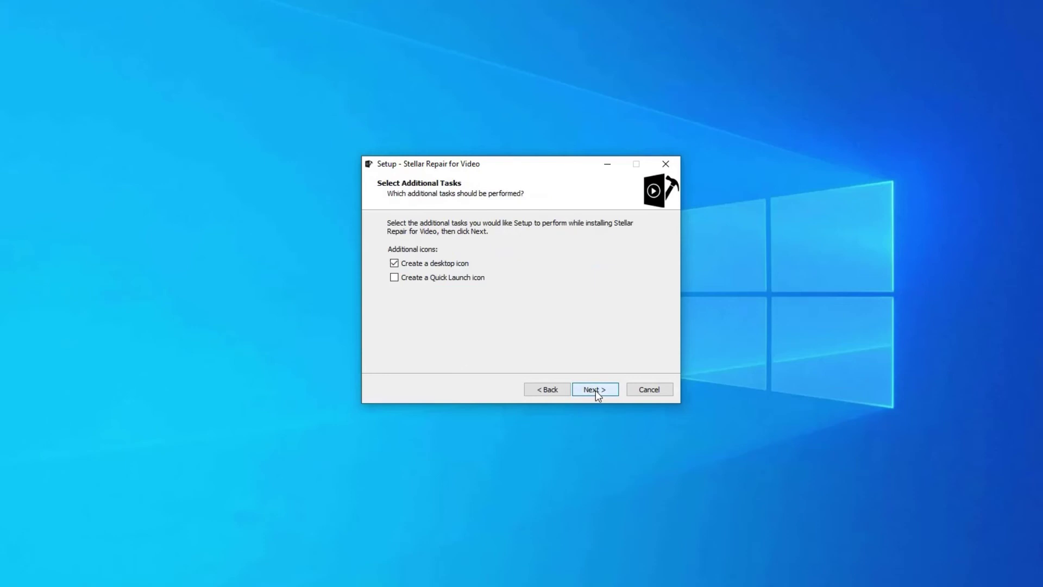
pyautogui.click(596, 391)
pyautogui.click(596, 391)
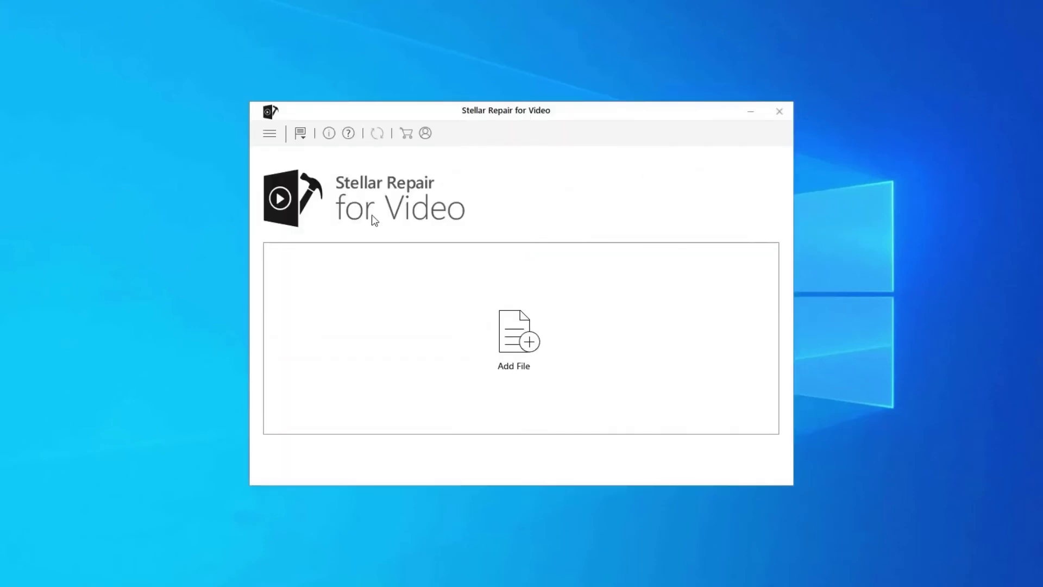
# Step: Add the WINDOW.AVI video from the VIDEO folder on the Desktop to the repair list
pyautogui.click(531, 341)
pyautogui.doubleClick(423, 223)
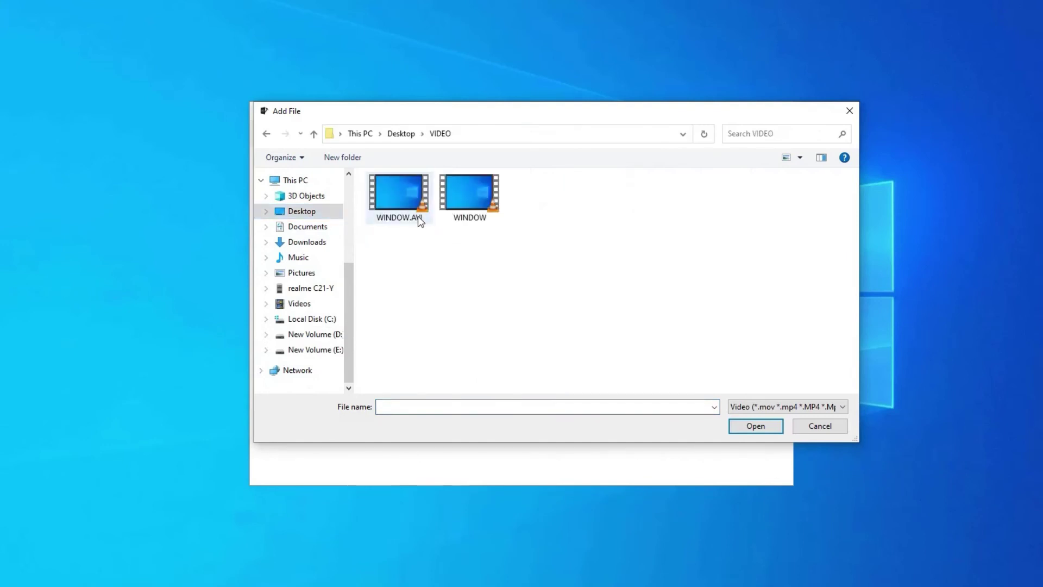
pyautogui.click(400, 217)
pyautogui.doubleClick(400, 217)
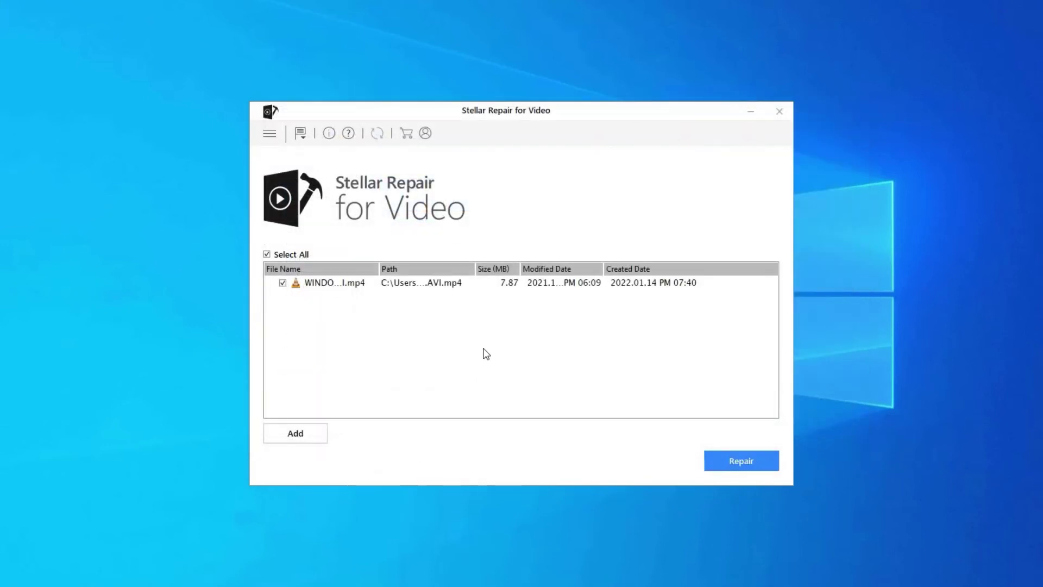
# Step: Repair the added video, dismiss the completion message and close Stellar Repair for Video
pyautogui.click(747, 462)
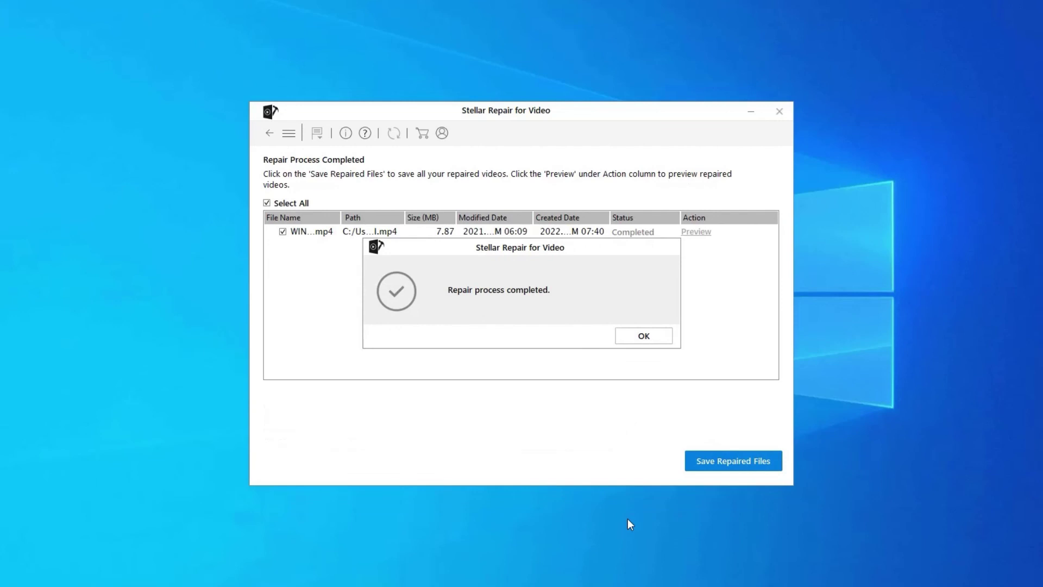
pyautogui.click(660, 338)
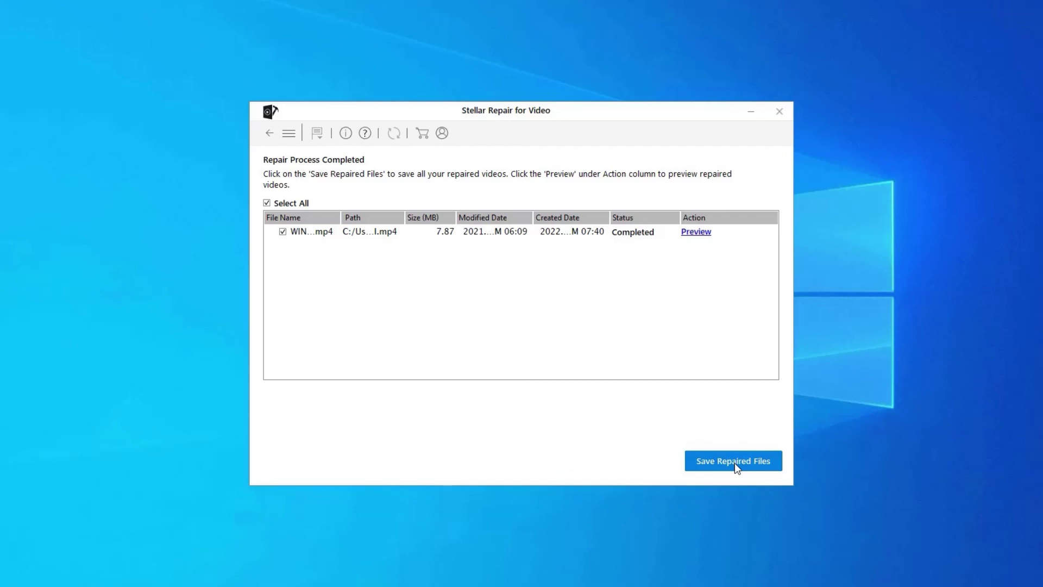
pyautogui.hotkey('alt', 'F4')
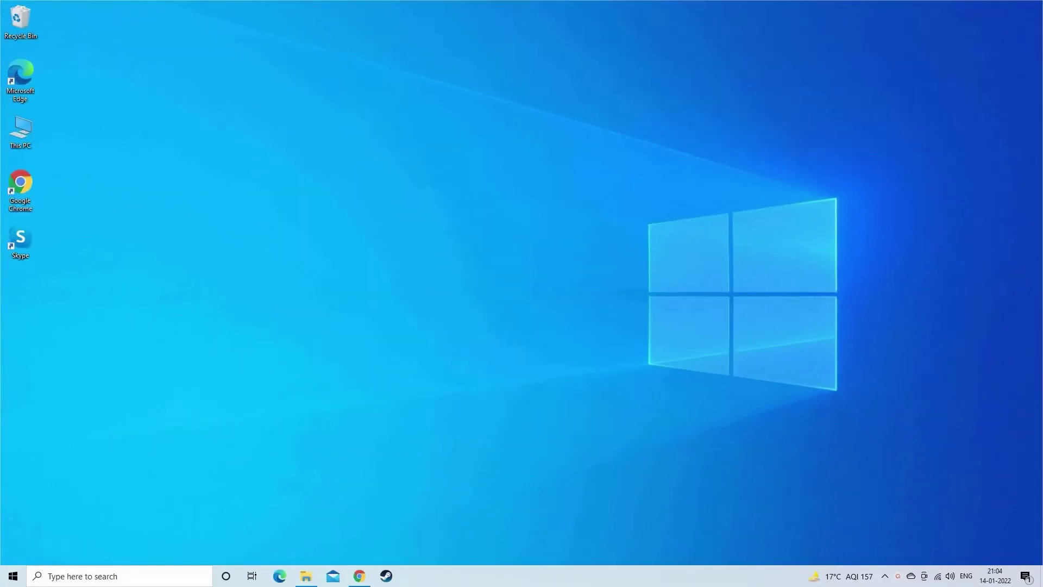